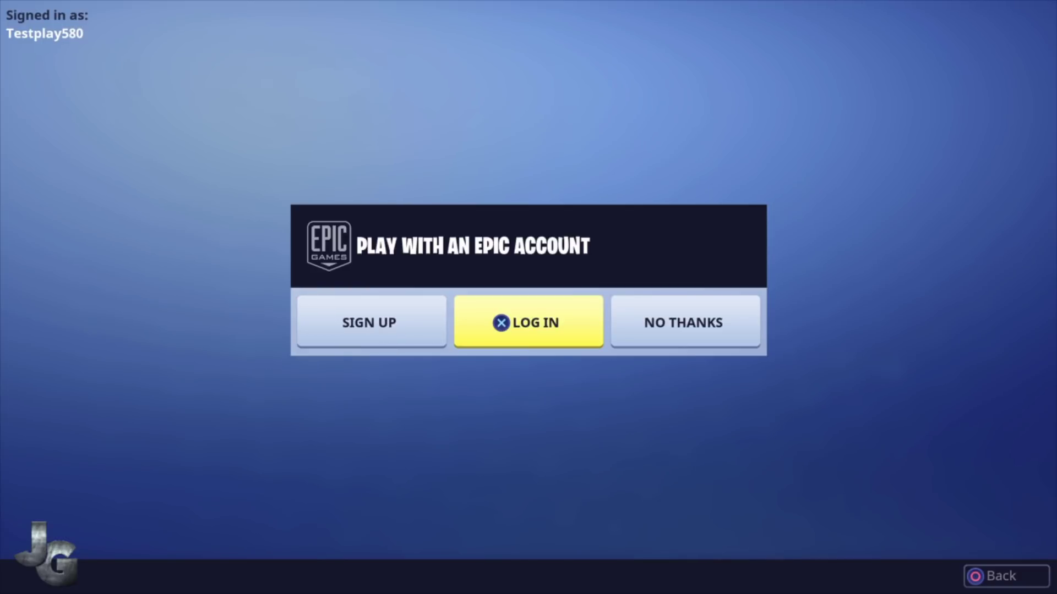
Choose Log In, start from the title screen, then decline with No Thanks to reach 'Are you sure?'.
key(Left)
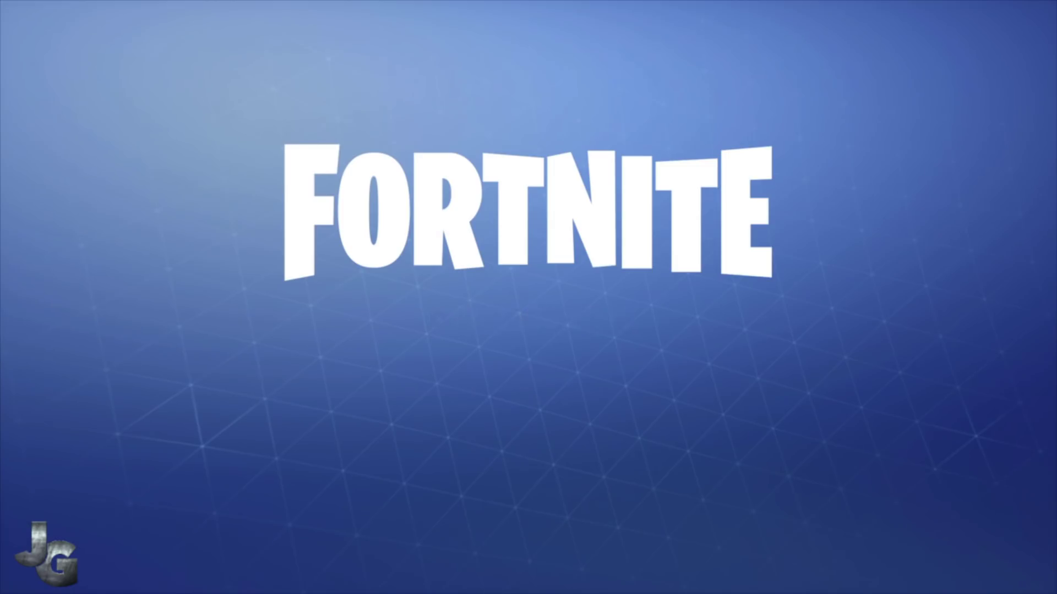
key(Return)
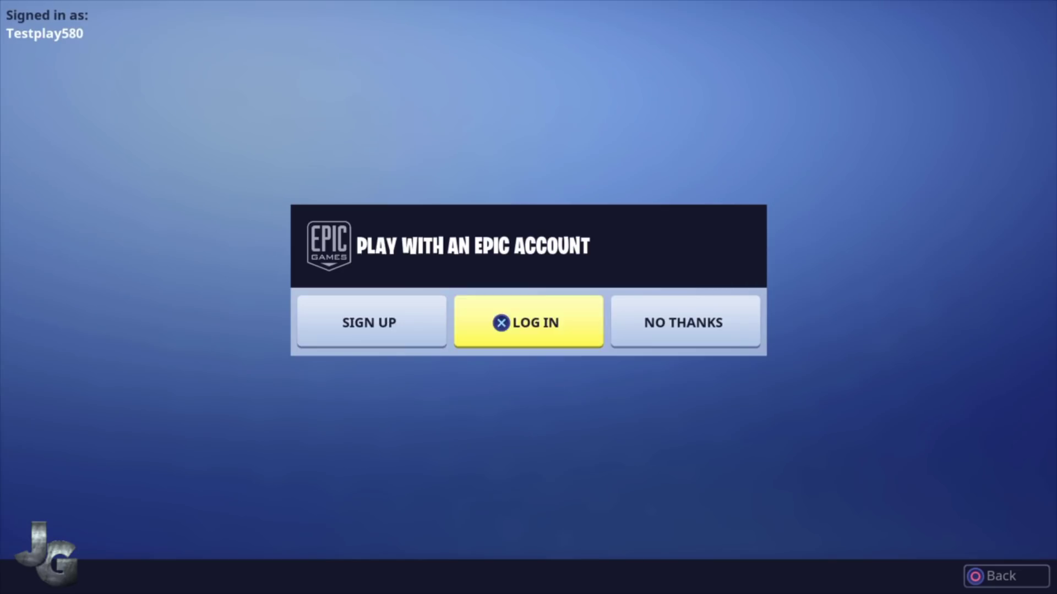
key(Right)
key(Right)
key(Return)
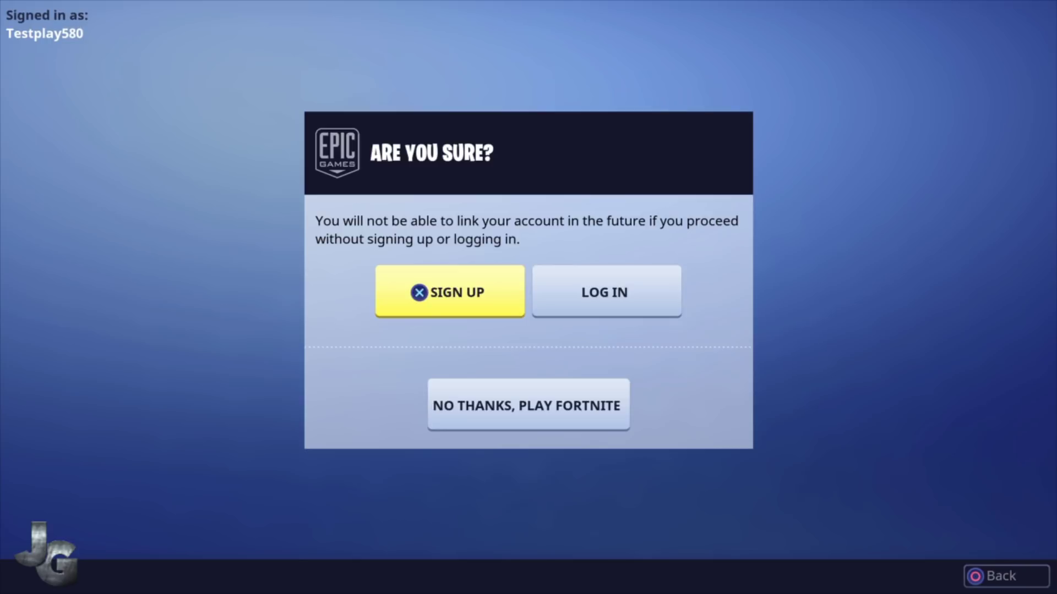
Pick 'No thanks, play Fortnite' and accept the EULA to reach the Battle Royale lobby.
key(Right)
key(Down)
key(Return)
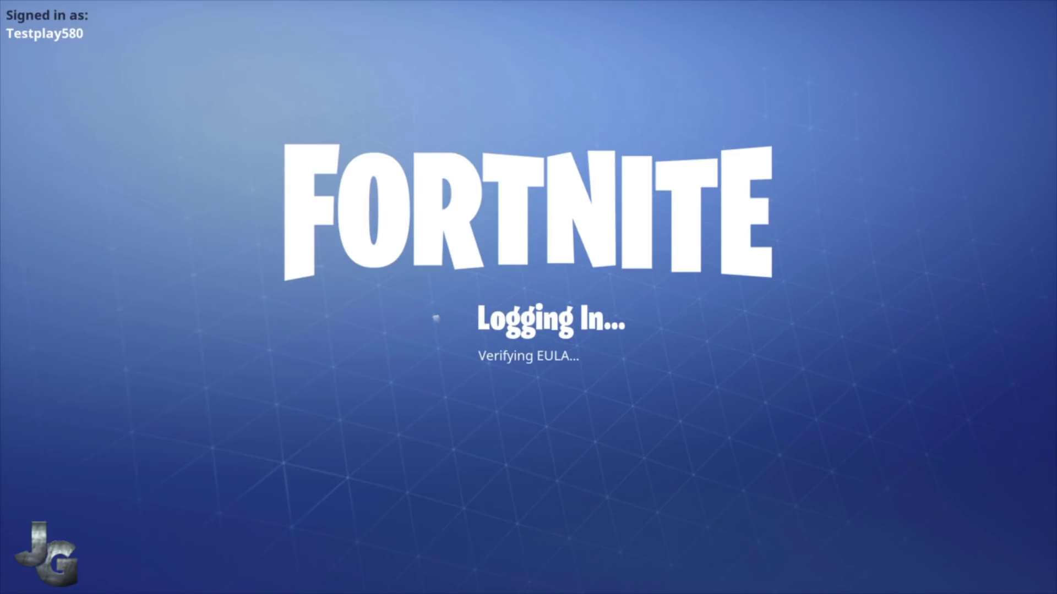
key(Return)
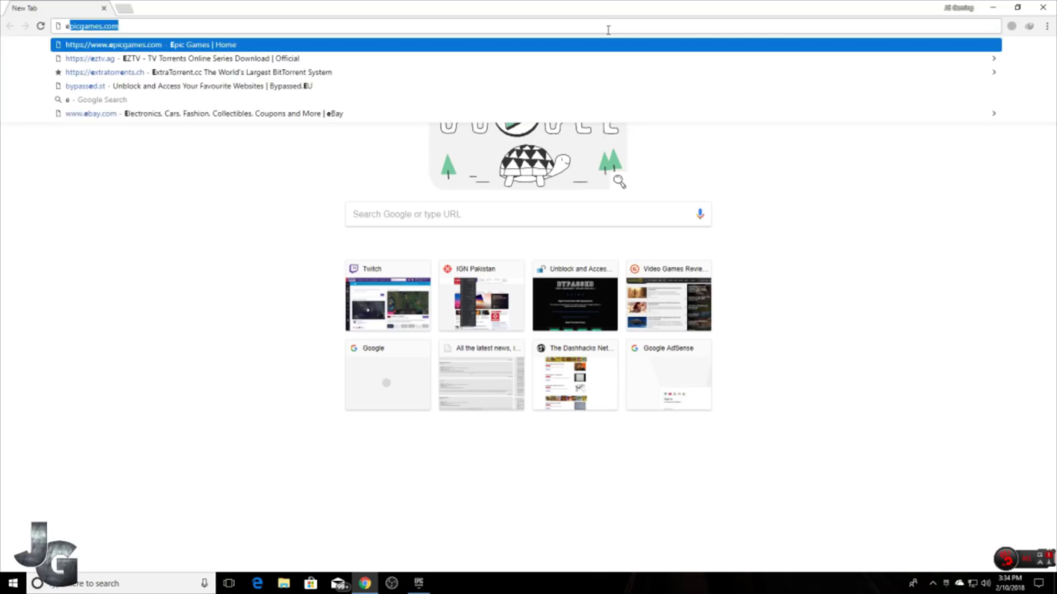
Load epicgames.com, sign out of the current account, and show the Fortnite page's sign-in options.
text(pi)
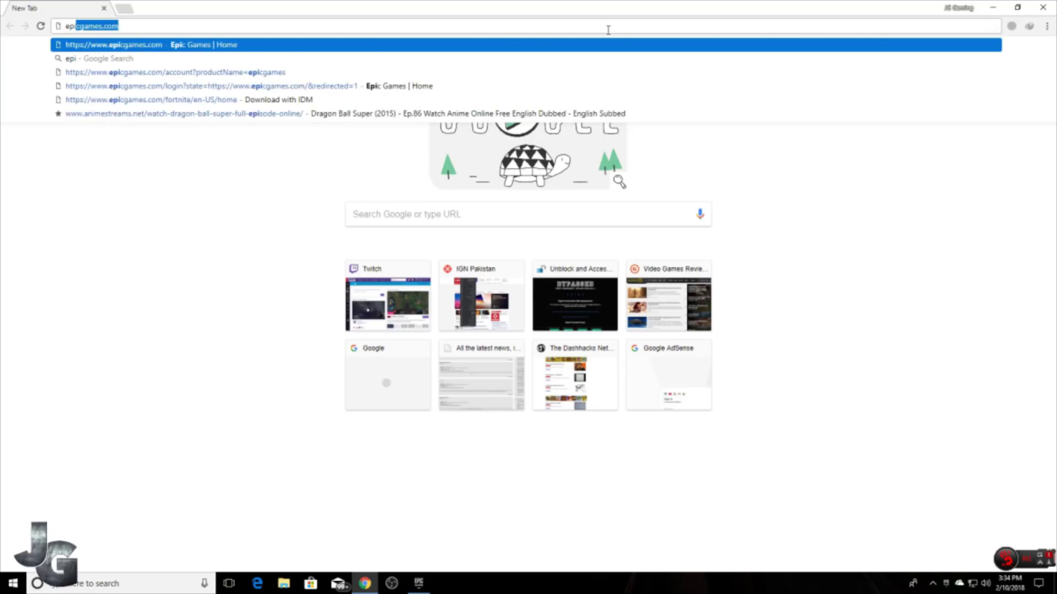
key(Return)
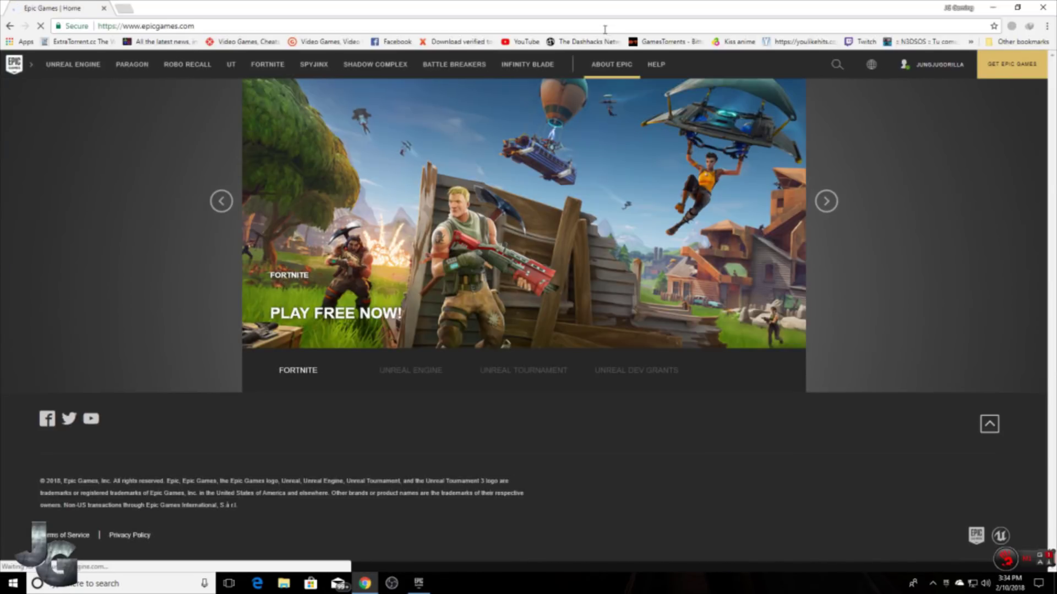
mouse_move(939, 66)
click(945, 106)
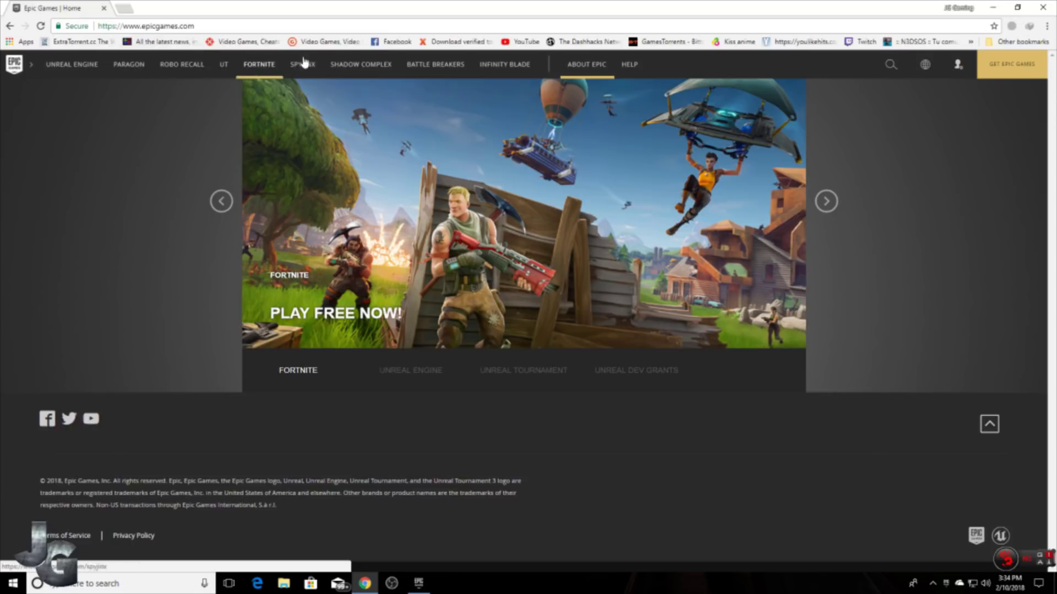
click(268, 67)
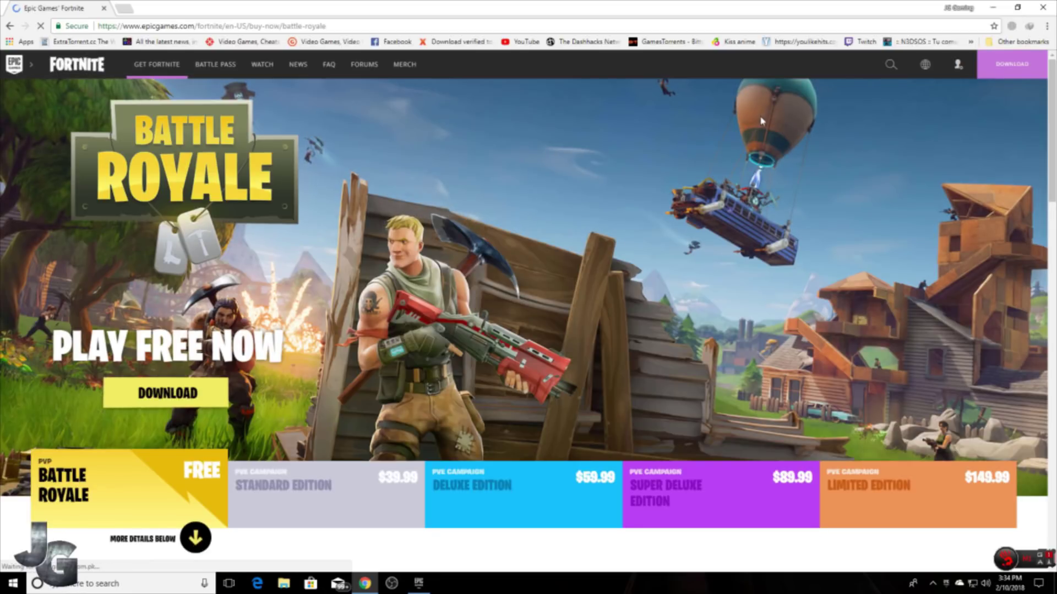
mouse_move(964, 65)
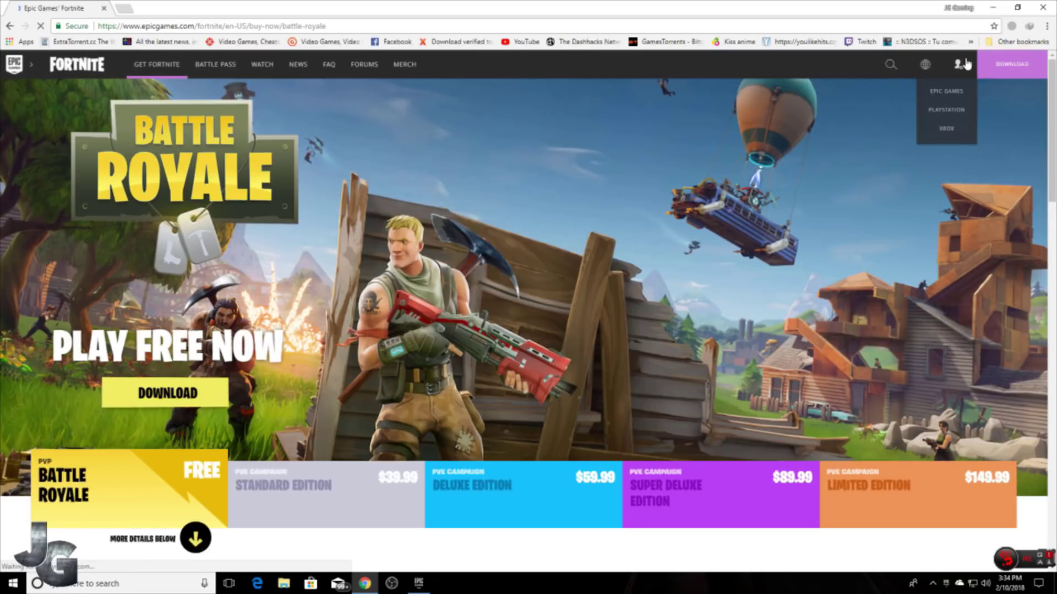
Sign in through PlayStation Network with the PSN sign-in ID and account password.
click(961, 112)
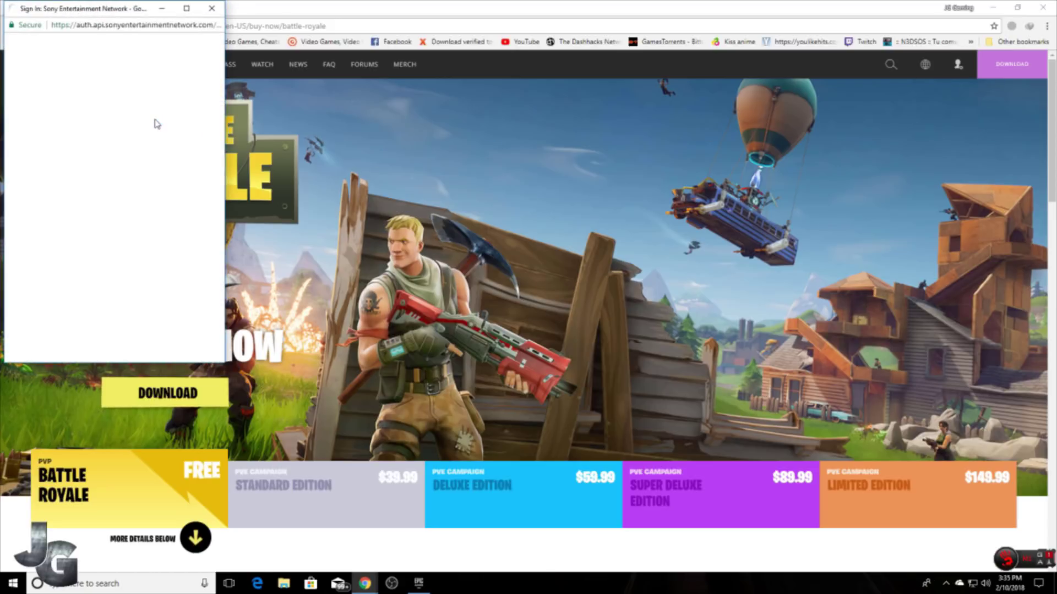
click(36, 118)
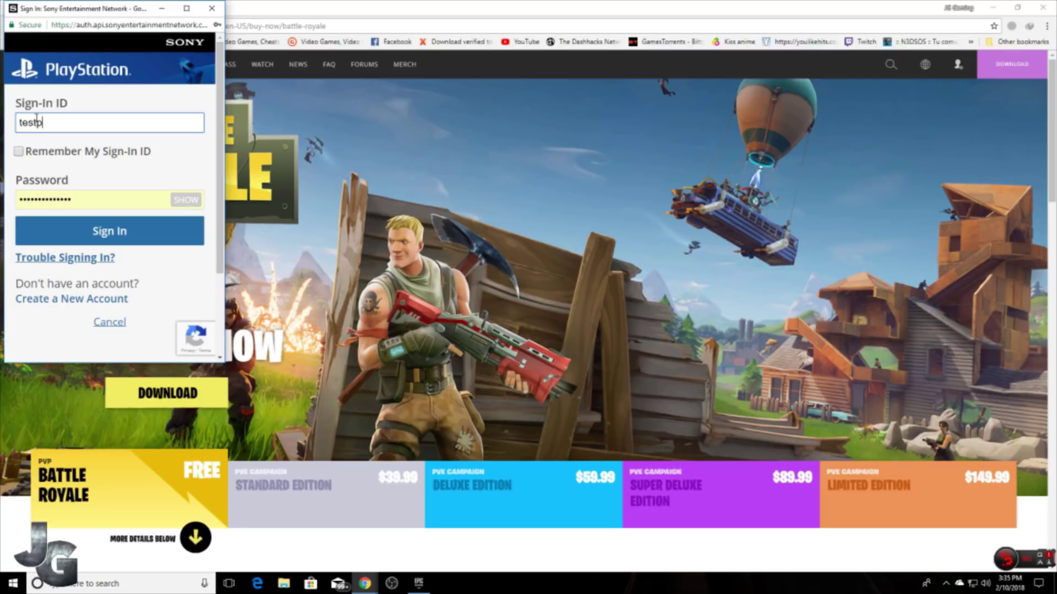
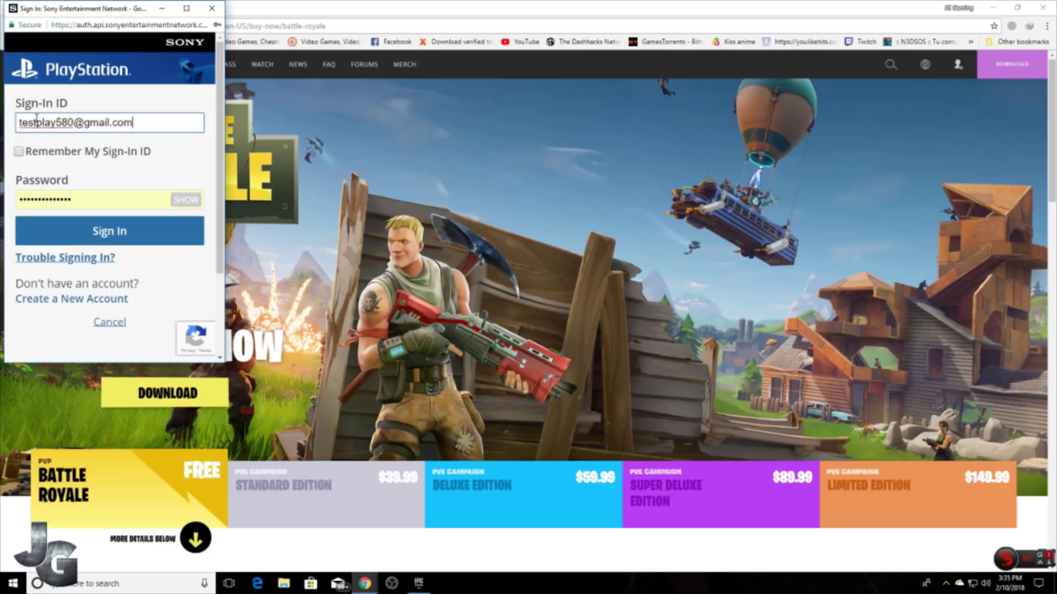
key(Tab)
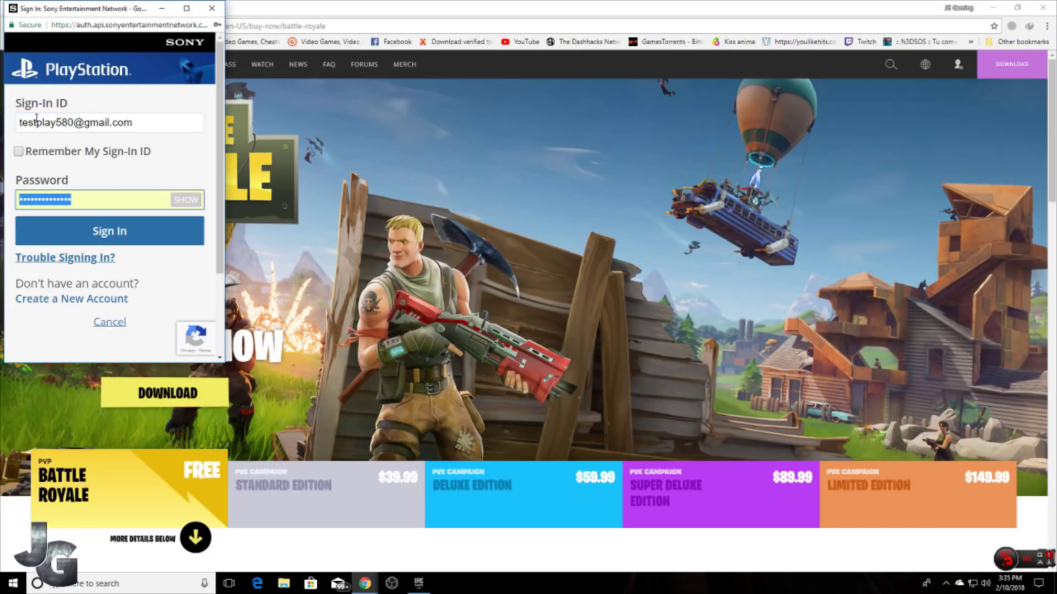
text(pas)
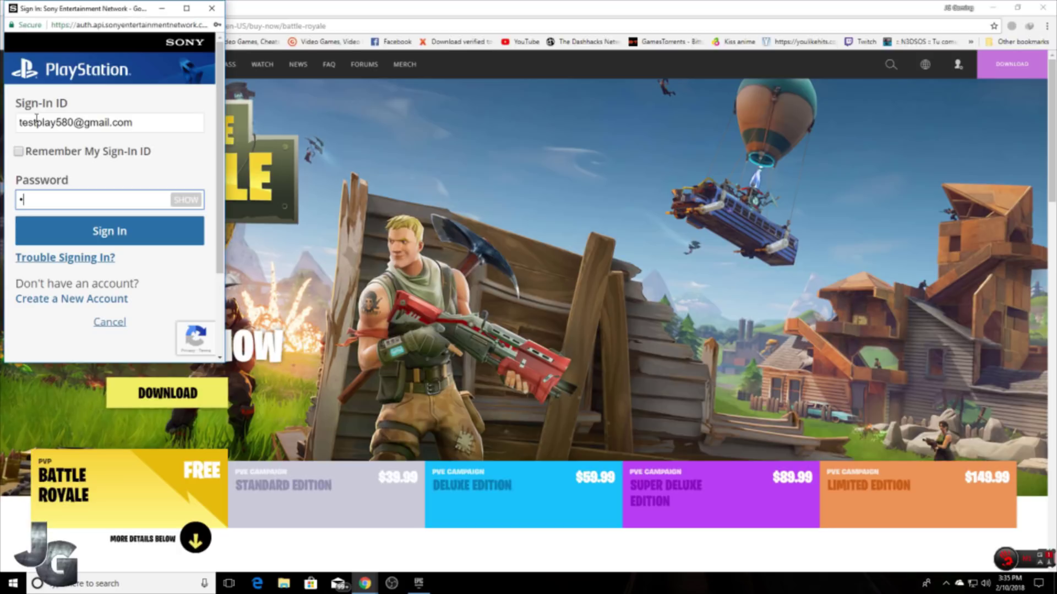
text(sword1)
click(109, 237)
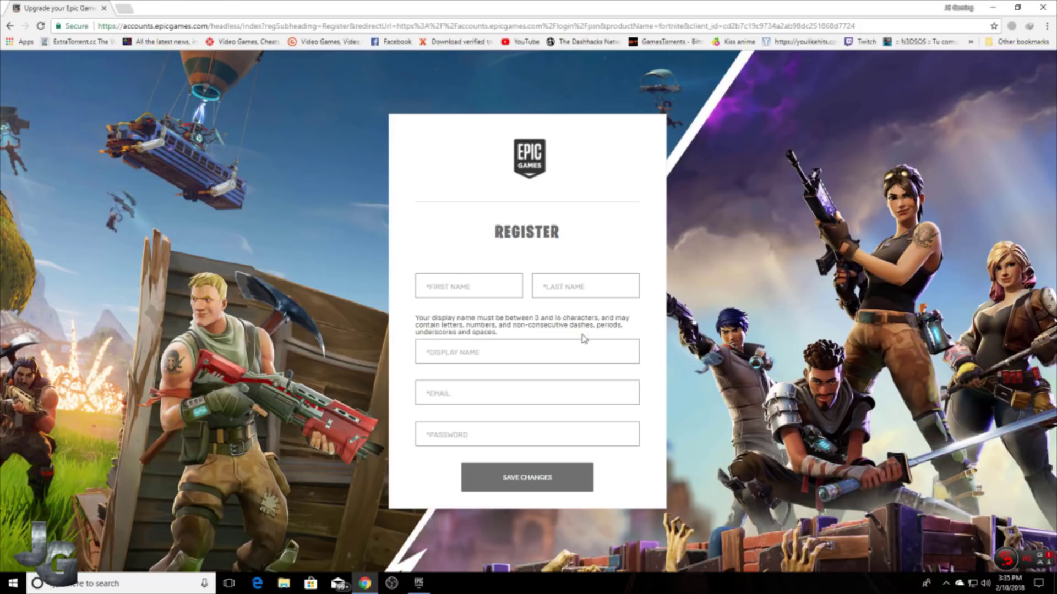
Enter the first and last name, display name and e-mail on the Register form, then submit it.
click(462, 289)
text(T)
text(Play)
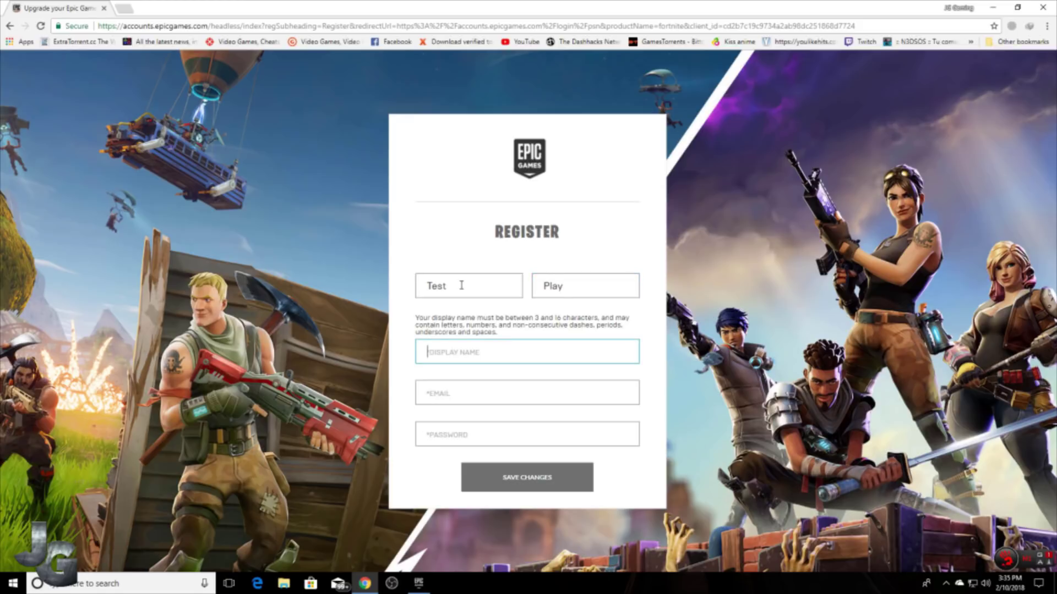
text(T)
text(estplay580)
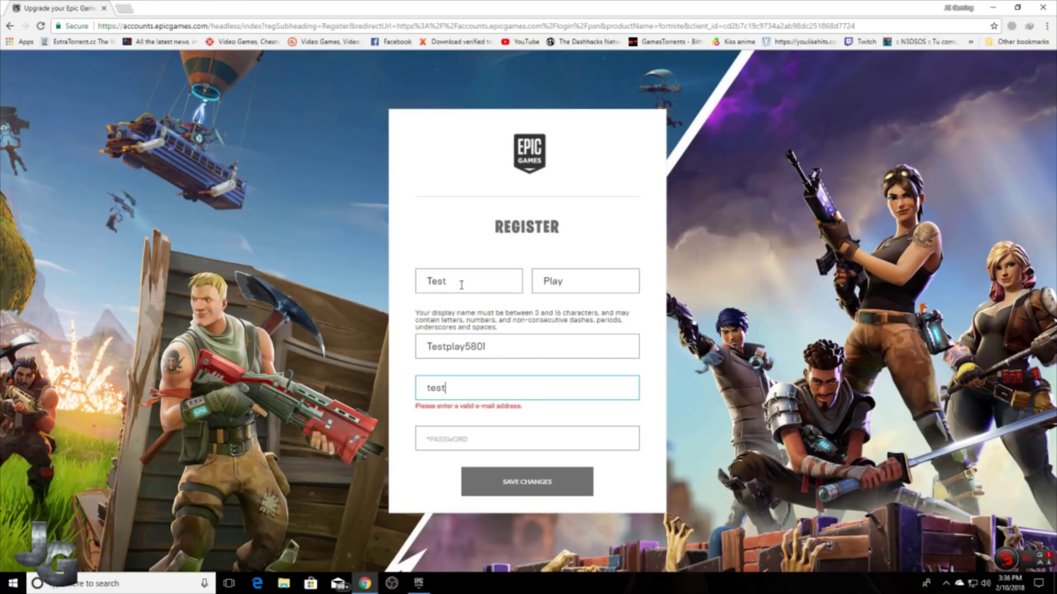
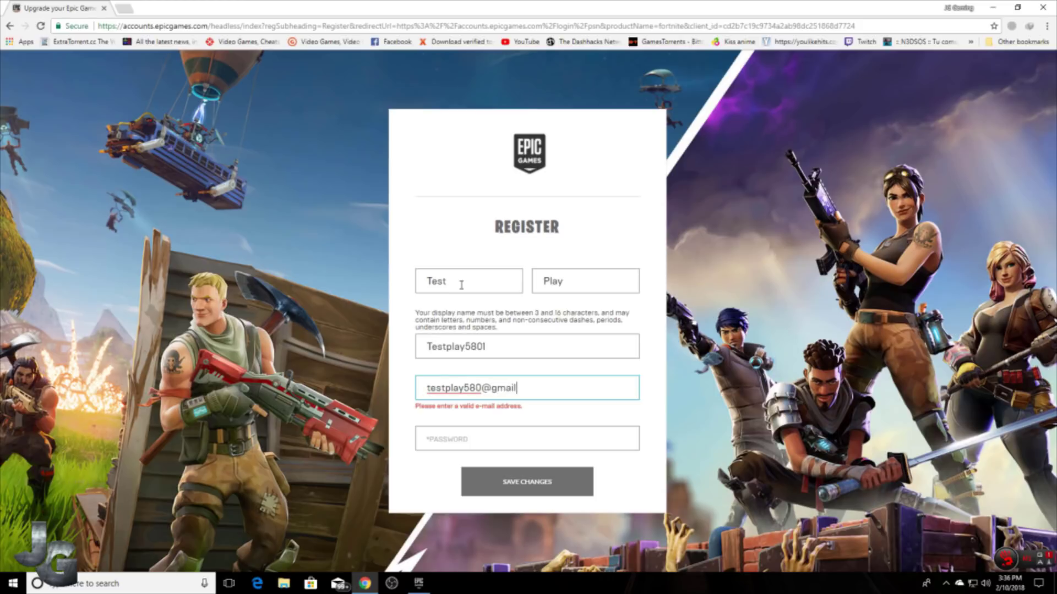
key(Tab)
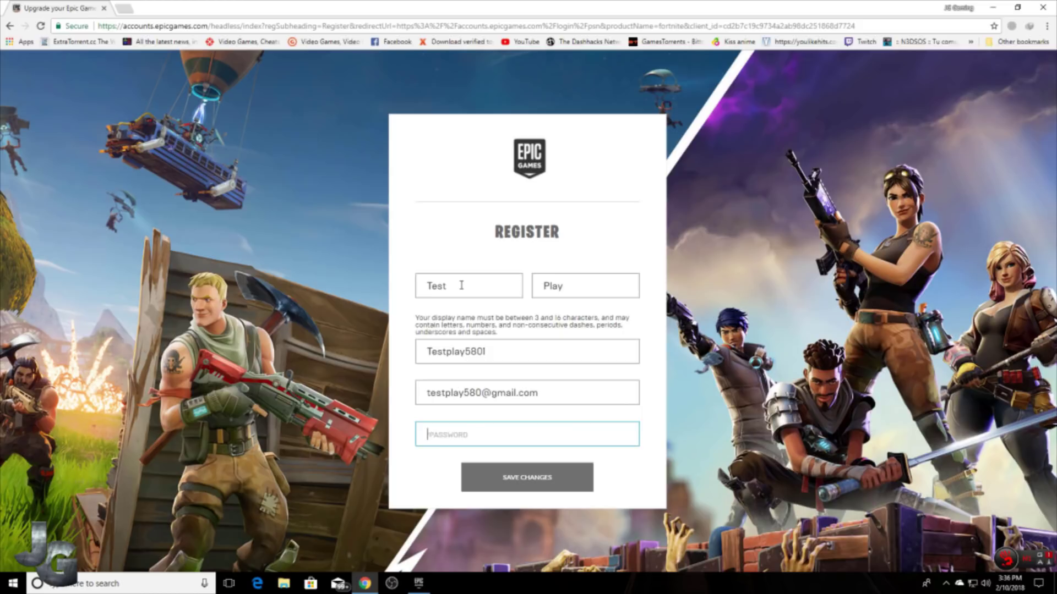
text(testplay58)
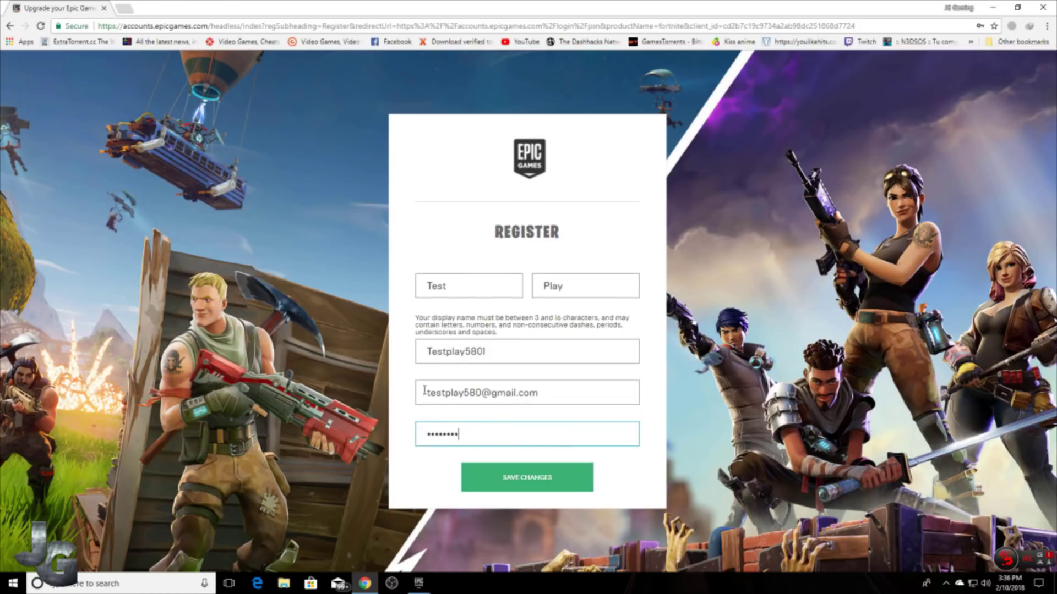
click(527, 479)
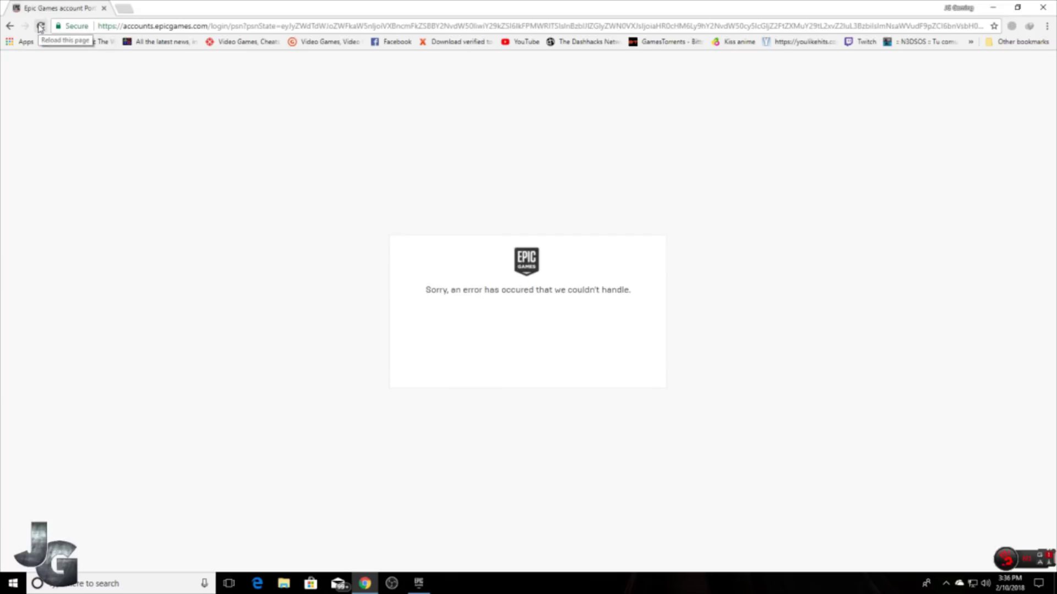
Reload the error page, return to Fortnite Battle Royale, and sign in again via PlayStation.
click(40, 26)
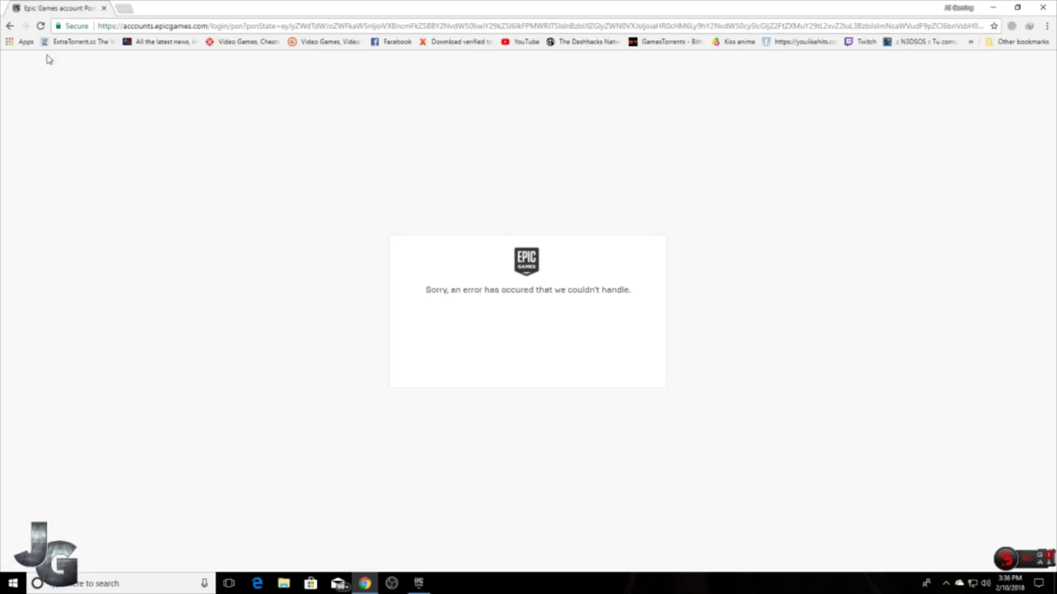
click(9, 26)
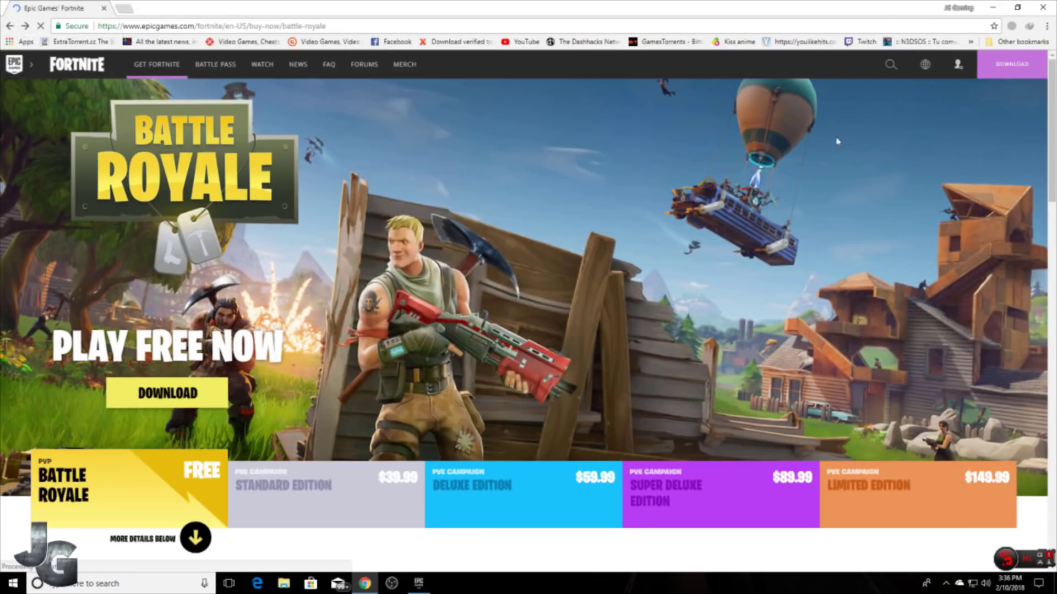
mouse_move(958, 64)
click(947, 111)
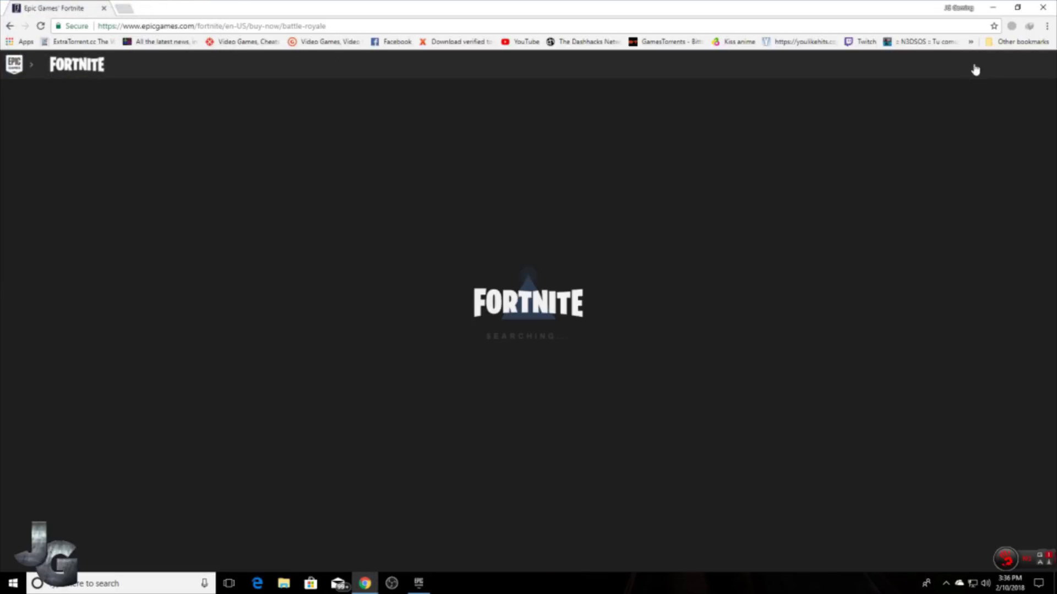
mouse_move(964, 88)
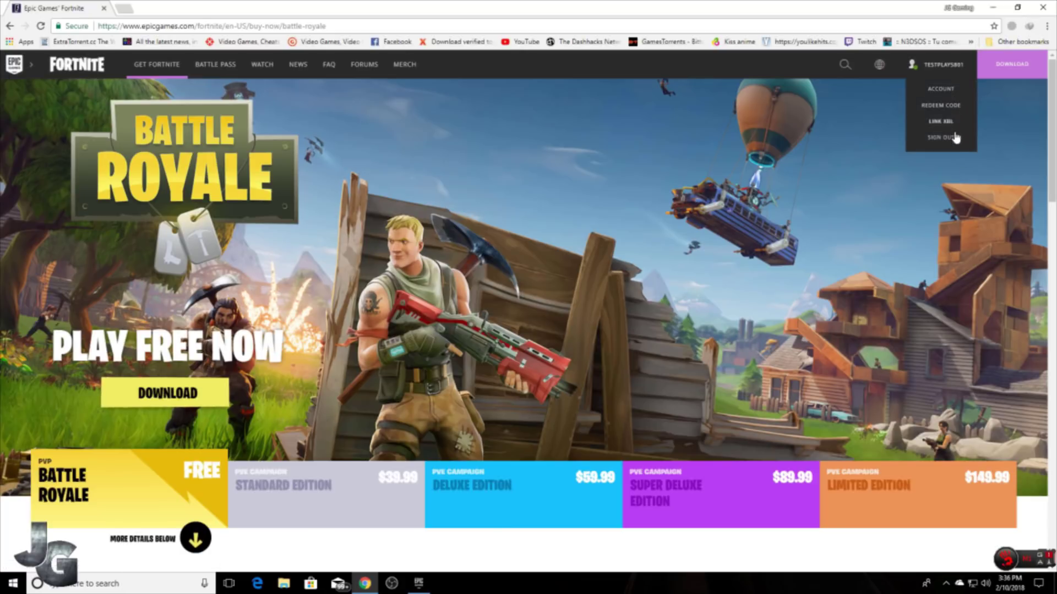
Open Account settings' Connected Accounts page and check the linked PlayStation Network username.
click(947, 94)
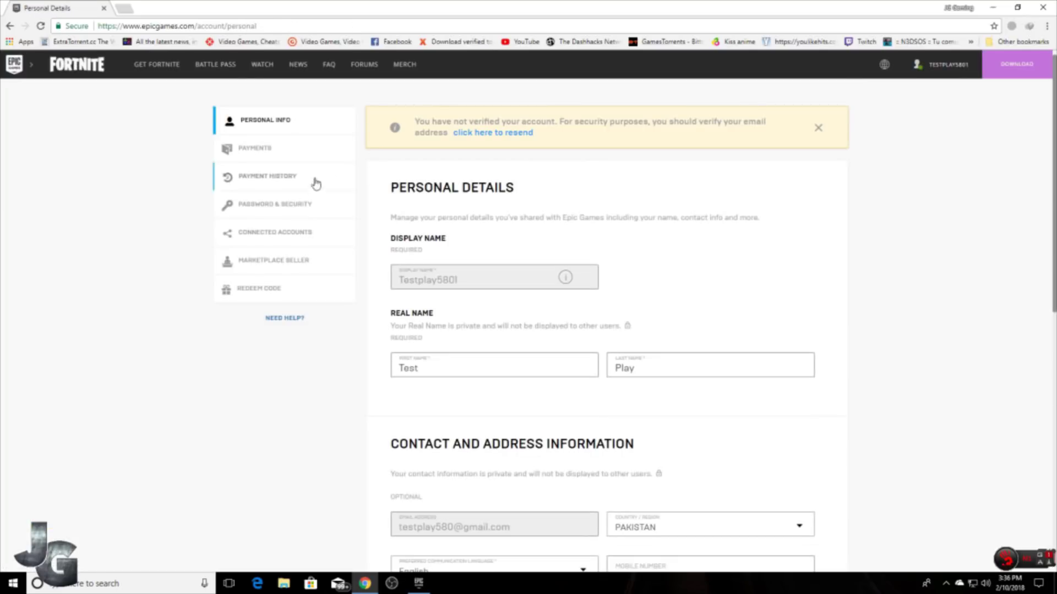
click(279, 234)
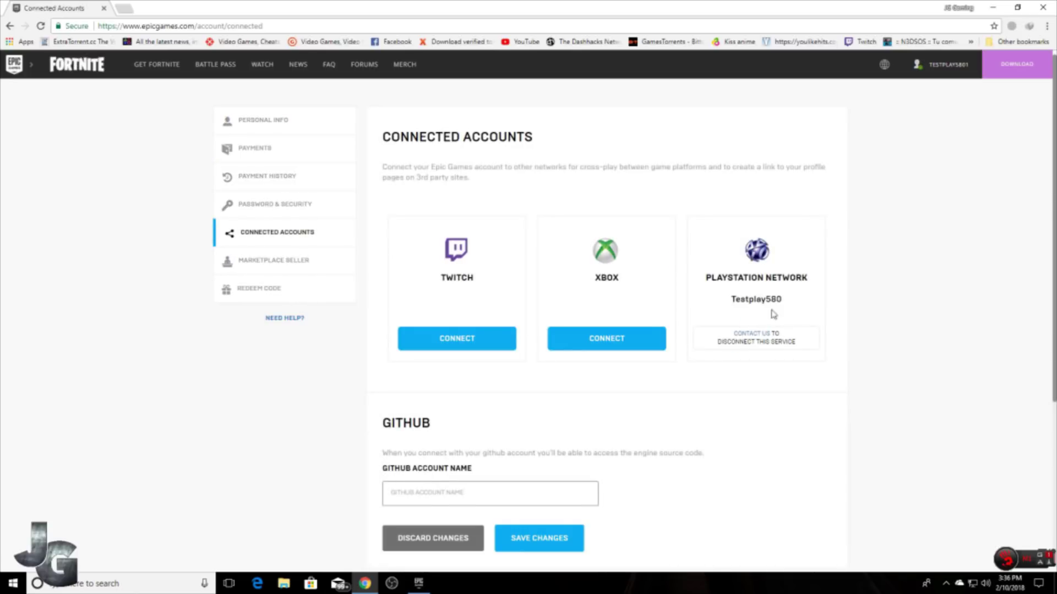
drag(730, 301, 794, 300)
click(827, 306)
Minimize Chrome and overwrite the launcher's saved e-mail with the new account's e-mail.
click(993, 7)
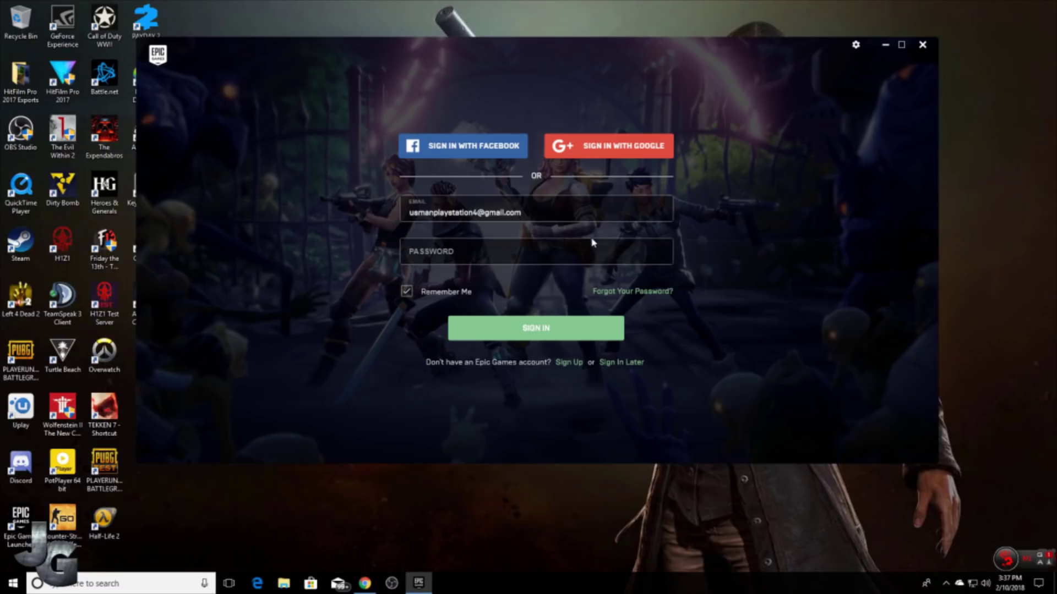
drag(531, 210, 406, 206)
text(tes)
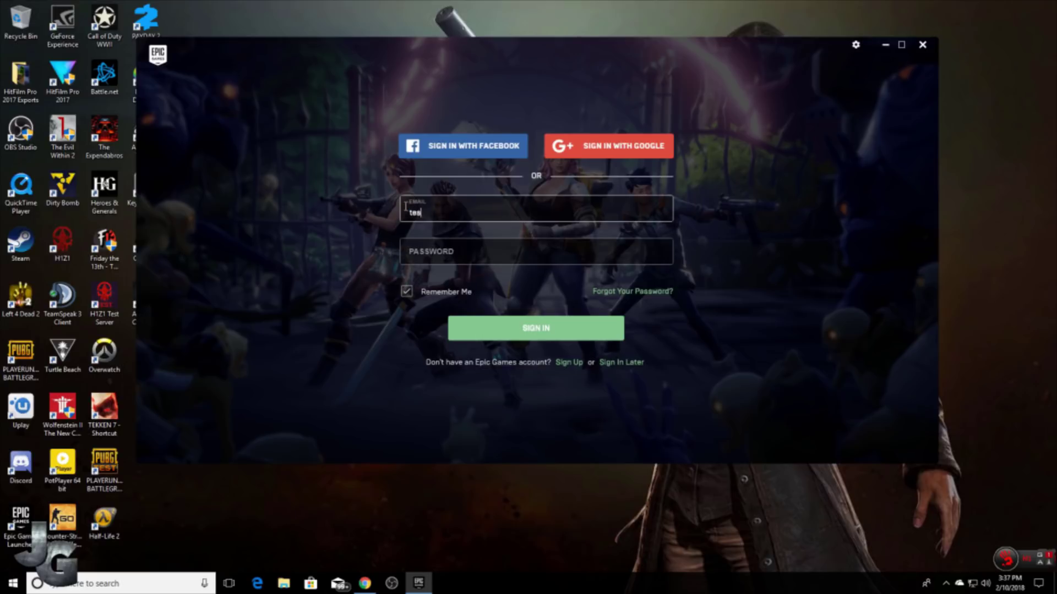
text(tplay580)
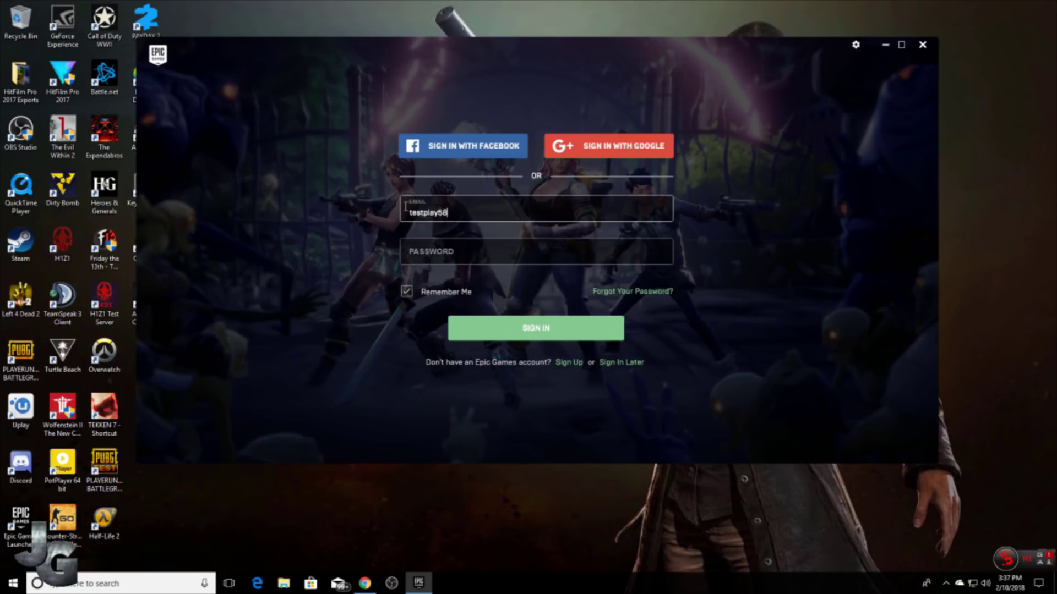